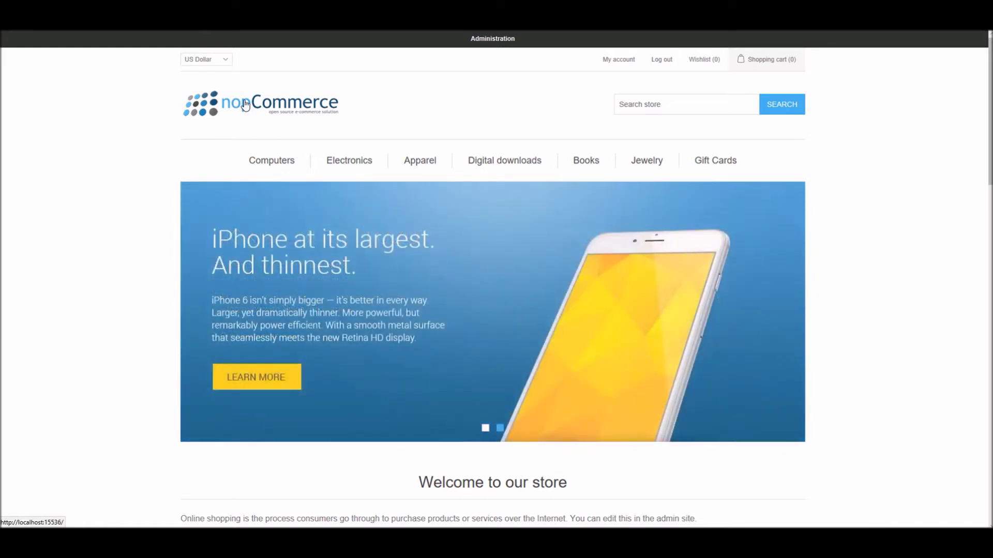
- Switch to the store's administration dashboard and open the Local plugins list
mouse_move(183, 61)
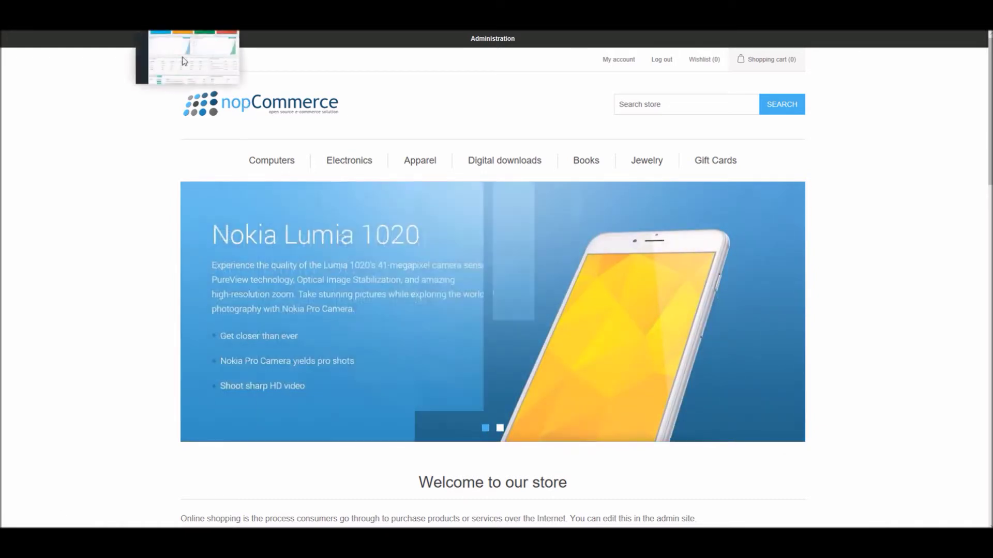
click(186, 38)
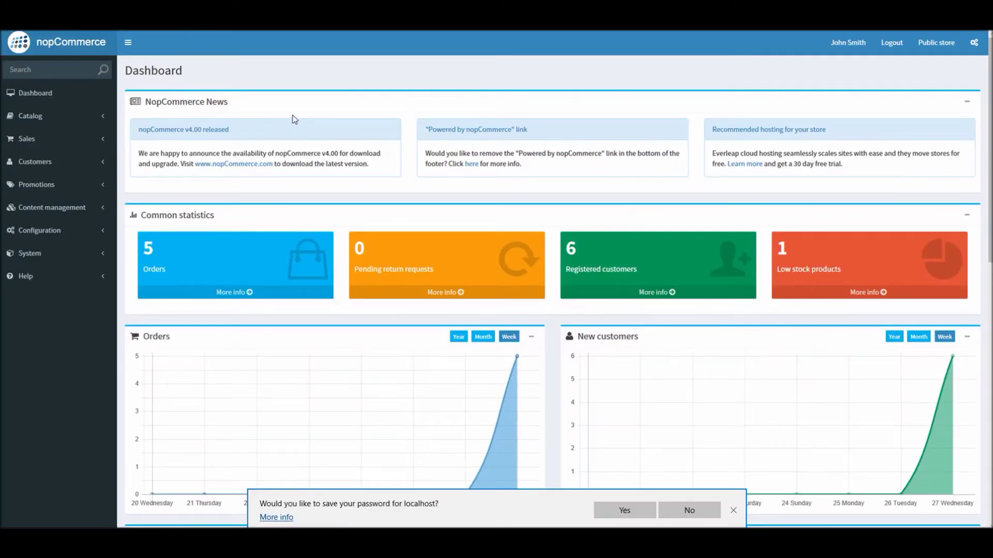
click(41, 230)
click(54, 438)
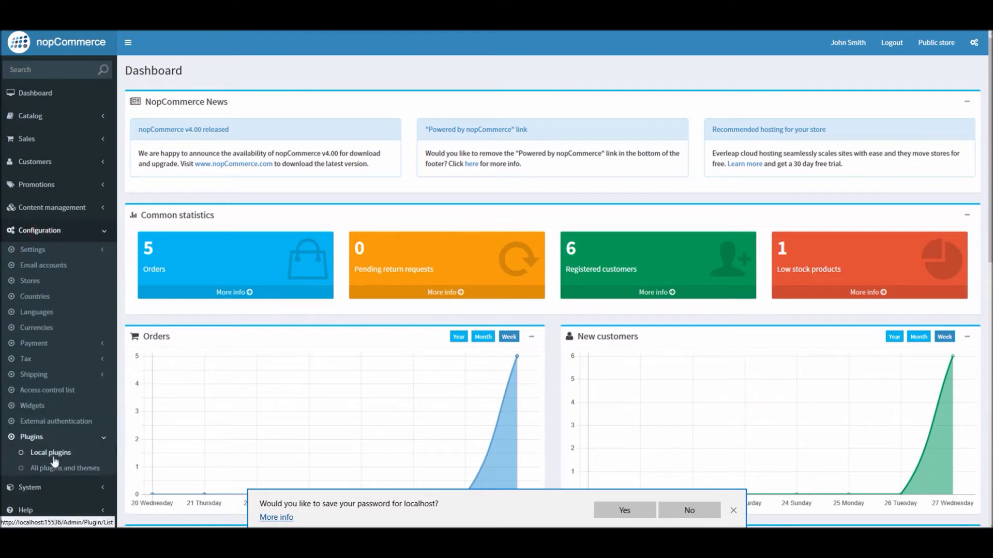
click(97, 454)
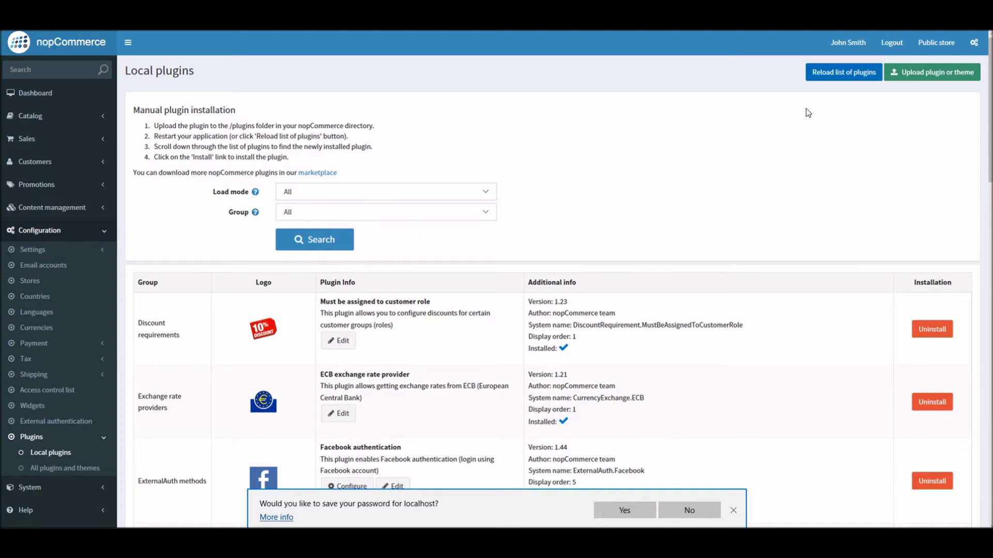
- Dismiss the password-saving prompt, then view the plugin or theme upload dialog and close it without uploading
click(733, 510)
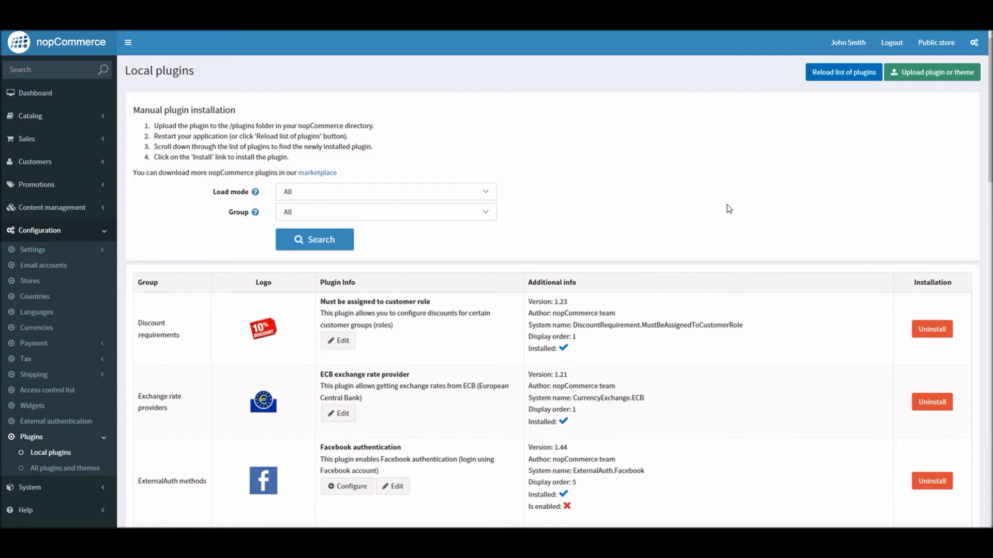
click(911, 78)
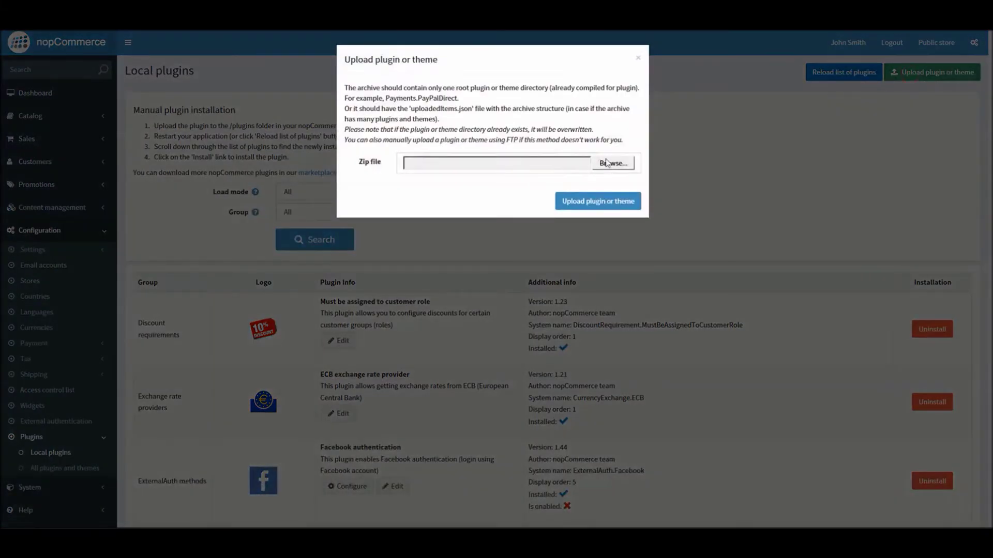
click(638, 61)
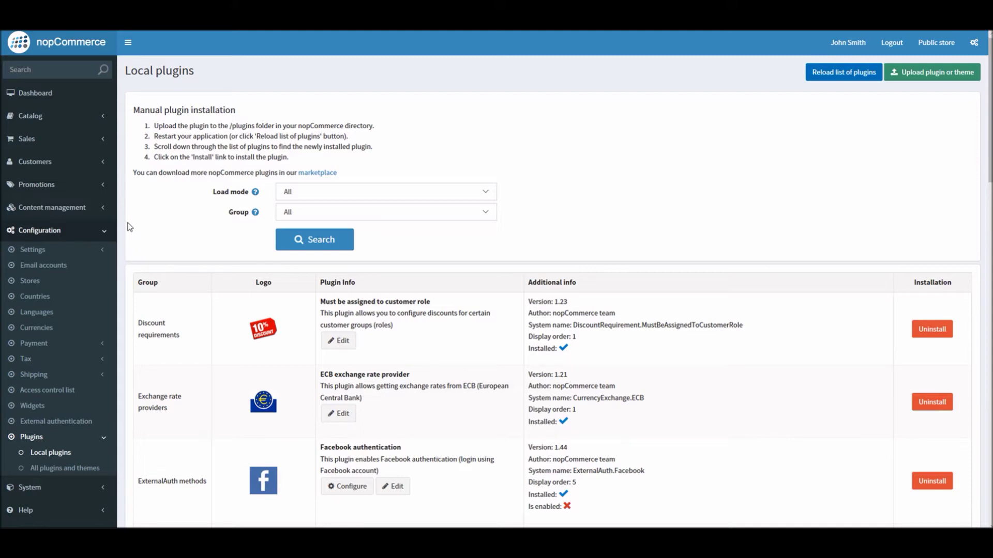
- Open the General settings and switch the Sitemap enabled option off and back on to examine its nested options
click(30, 249)
click(71, 268)
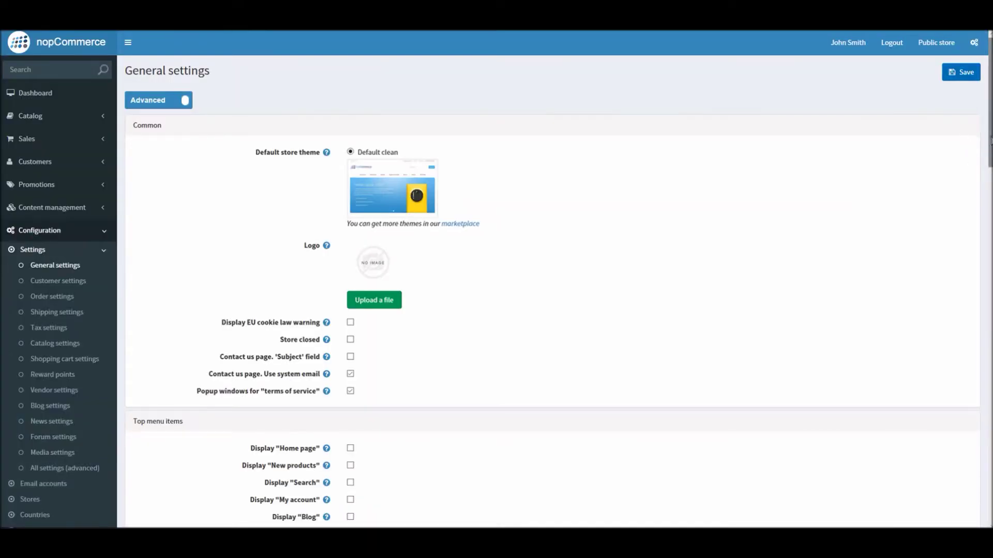
drag(989, 142, 966, 261)
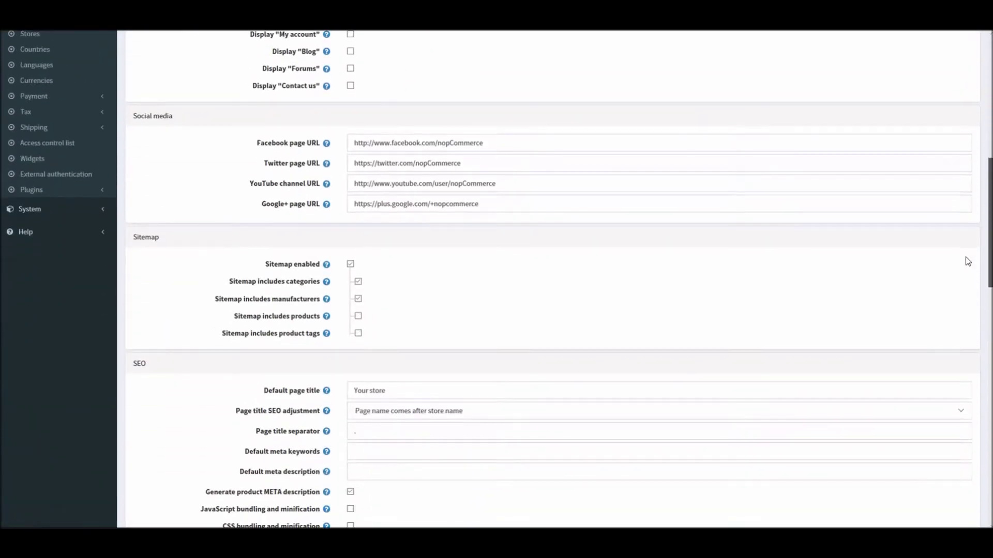
click(351, 263)
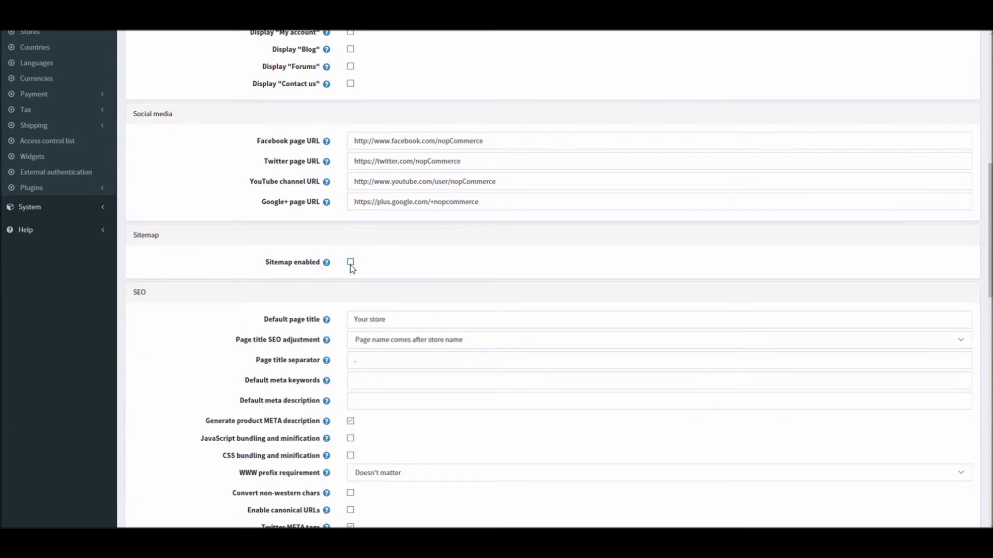
click(350, 263)
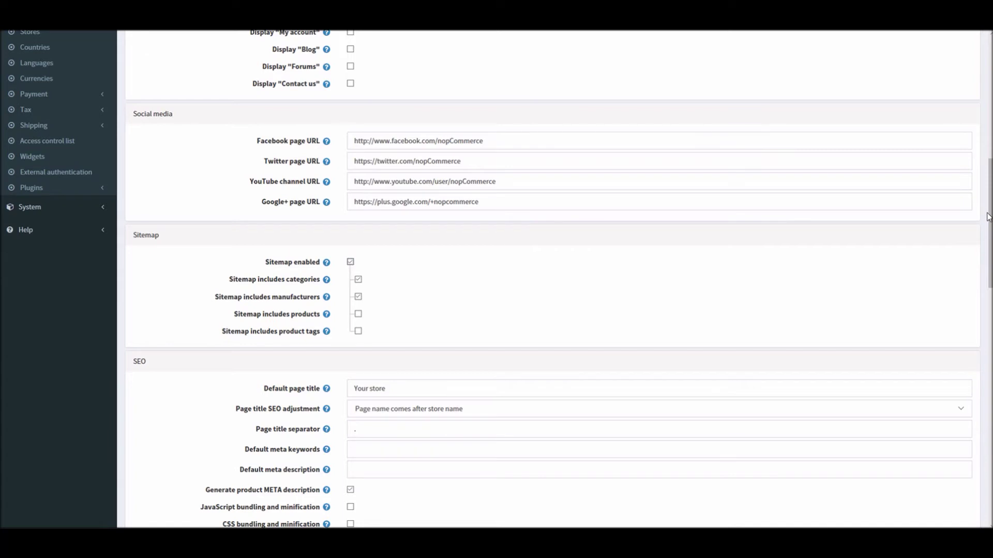
drag(988, 220, 984, 244)
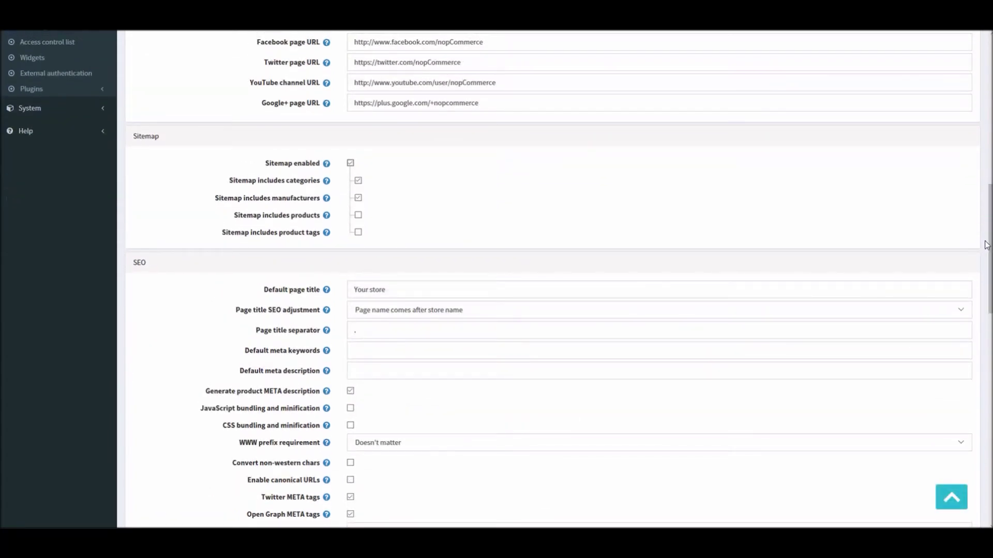
click(351, 163)
click(351, 163)
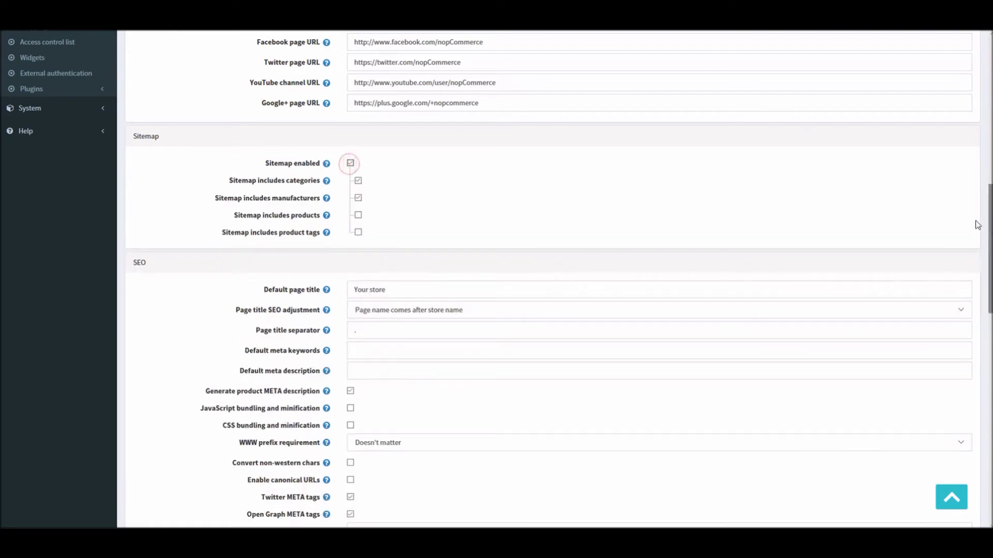
- Turn CAPTCHA enabled on, off and on again in the General settings to examine its nested options, without saving
scroll(977, 225, down, 7)
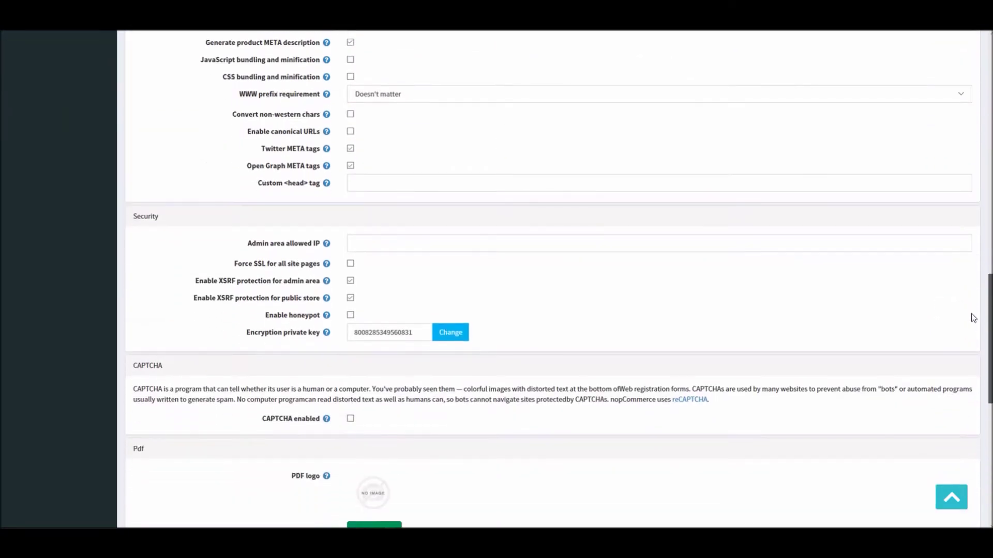
scroll(972, 319, down, 1)
scroll(988, 326, down, 1)
scroll(990, 330, down, 3)
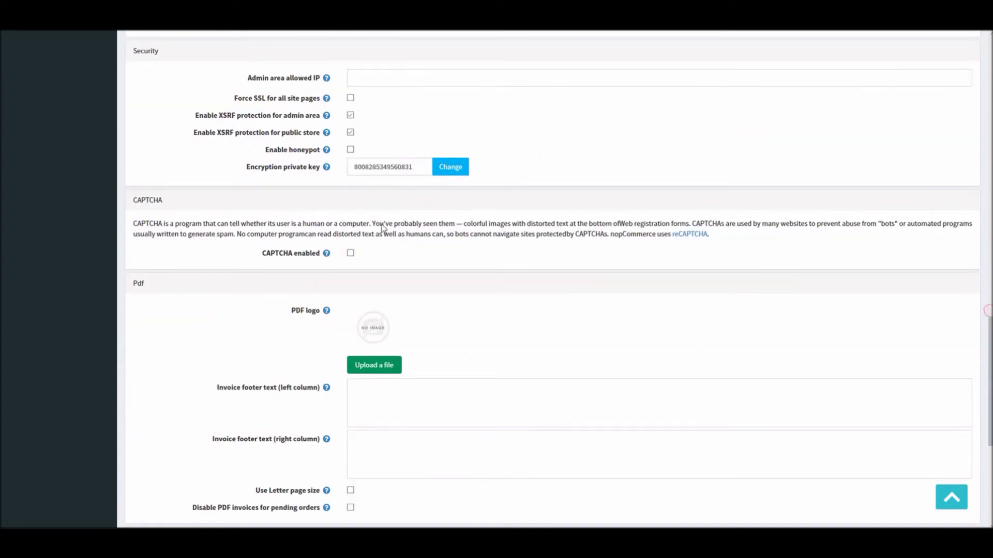
click(350, 254)
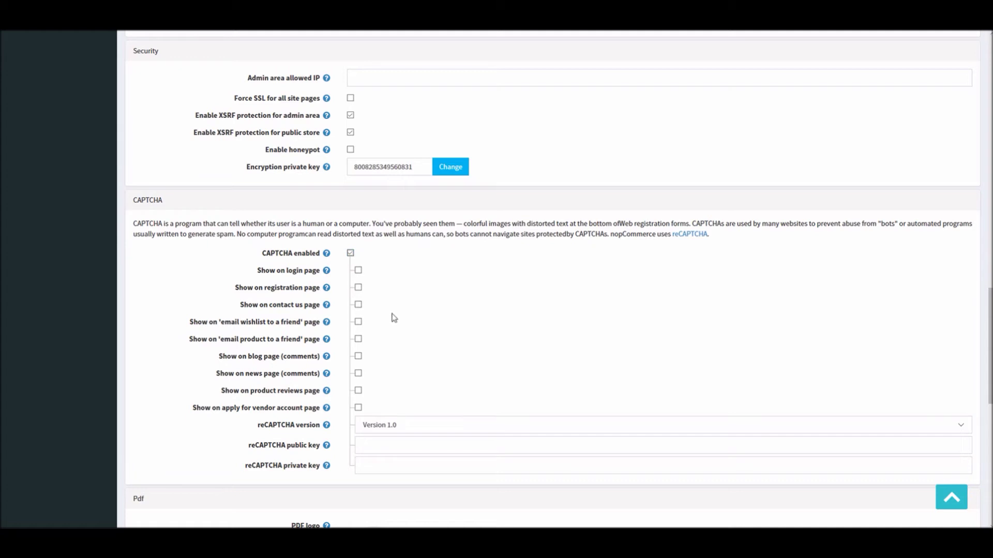
click(350, 255)
click(351, 256)
click(351, 256)
click(350, 255)
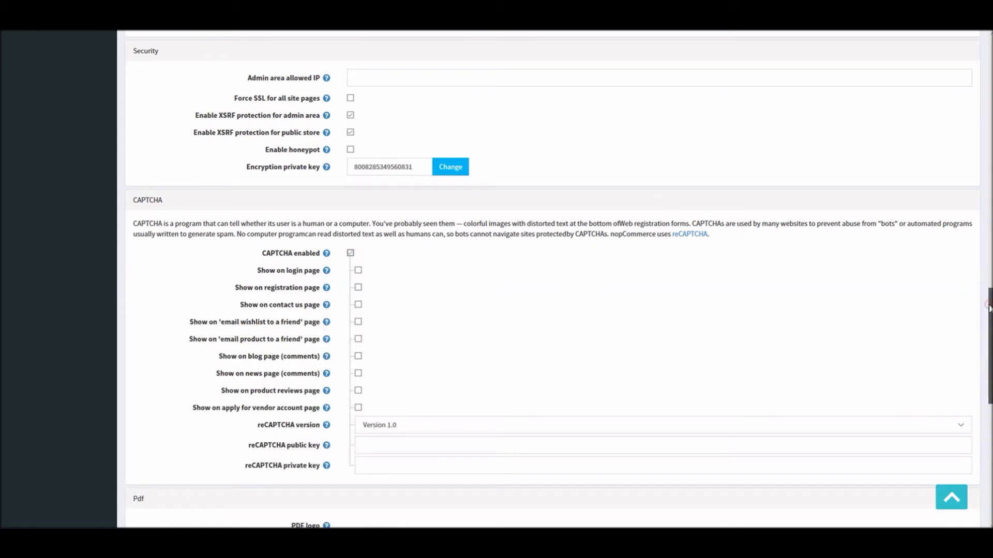
drag(989, 308, 987, 333)
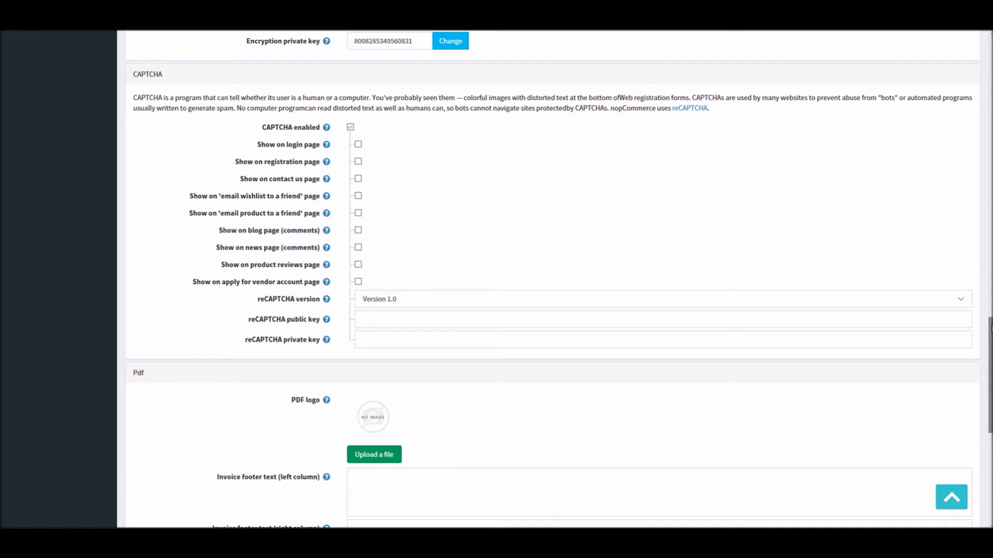
drag(990, 326, 974, 55)
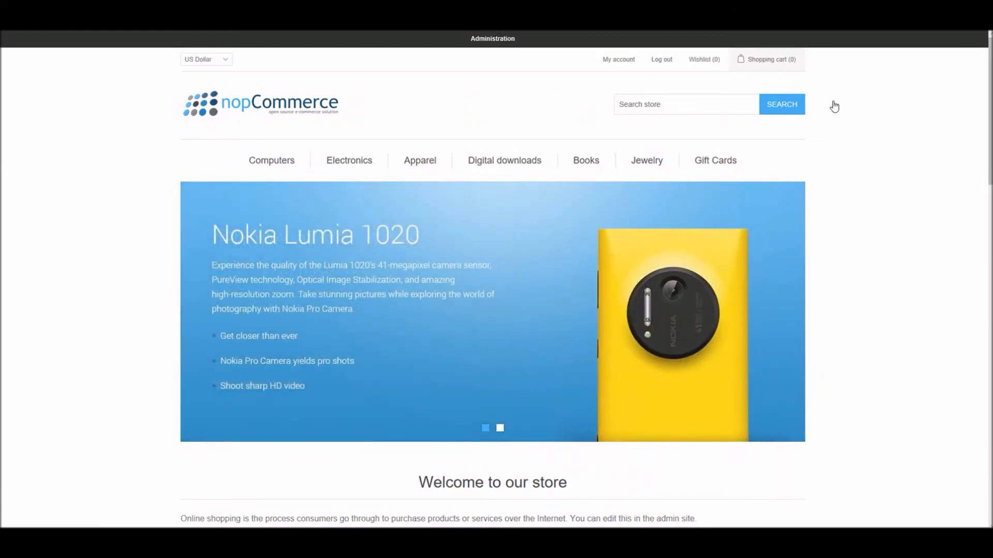
- In the public store, add the HTC One M8 Android L 5.0 Lollipop to the cart and open the shopping cart
scroll(956, 237, down, 10)
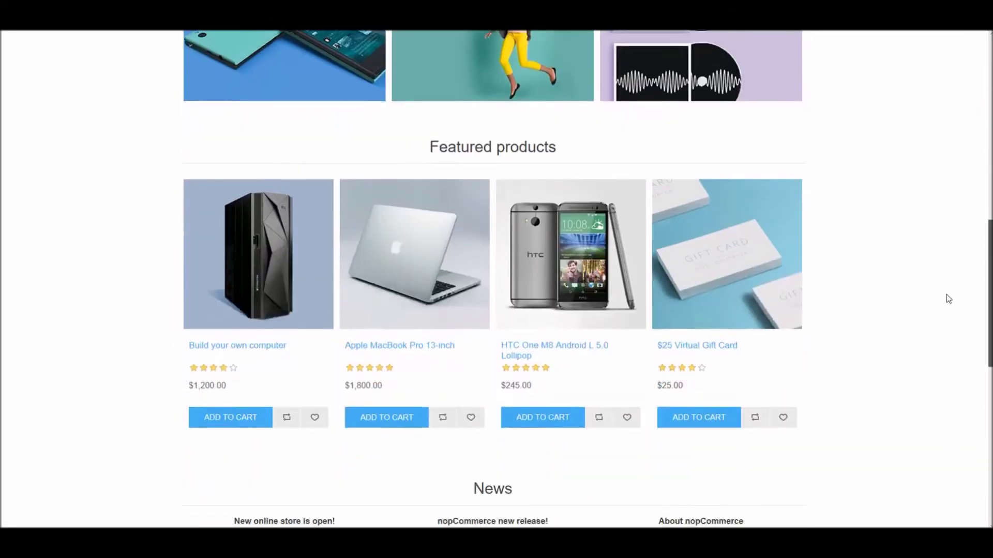
scroll(948, 299, down, 2)
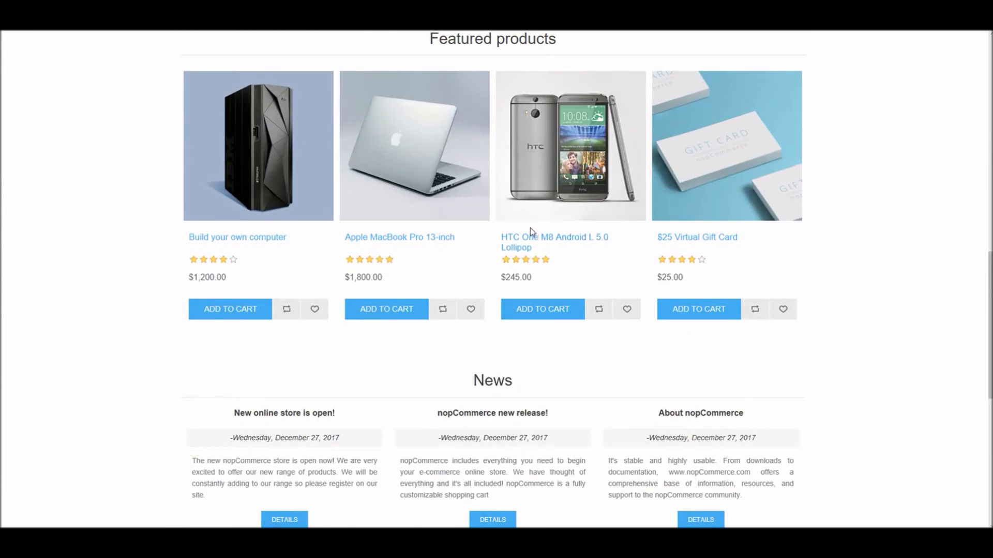
click(540, 315)
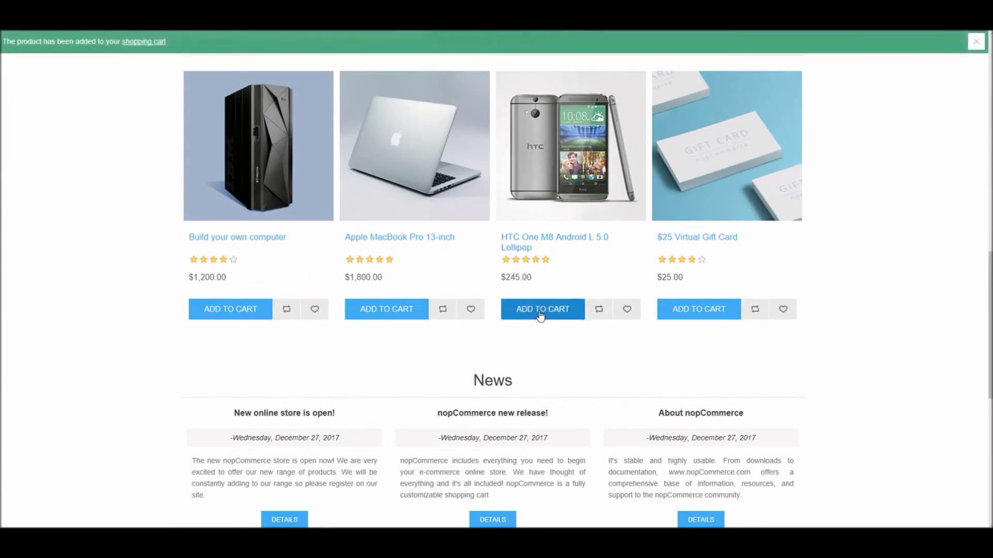
click(145, 43)
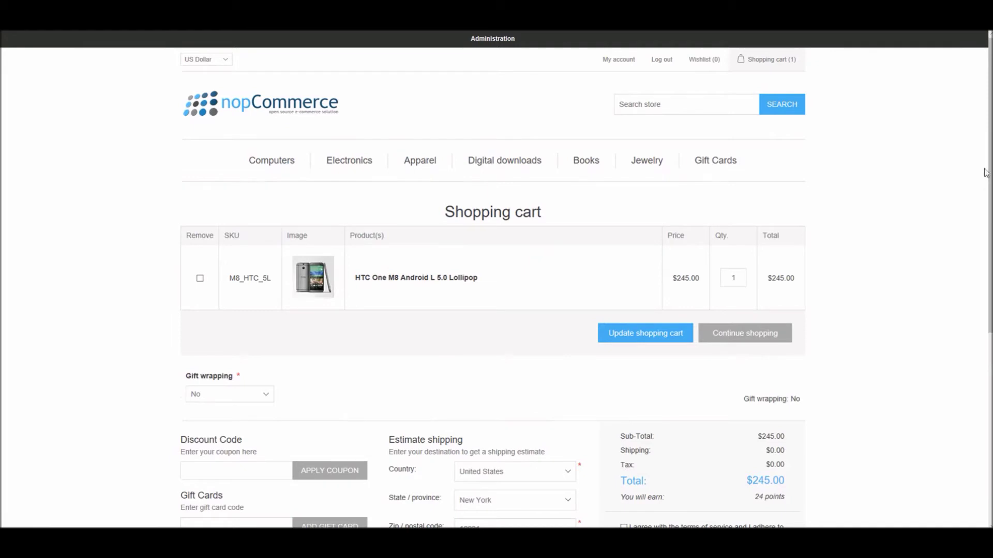
- Set the cart's gift wrapping option to Yes [+$10.00] and compare the order total before and after
drag(989, 172, 987, 254)
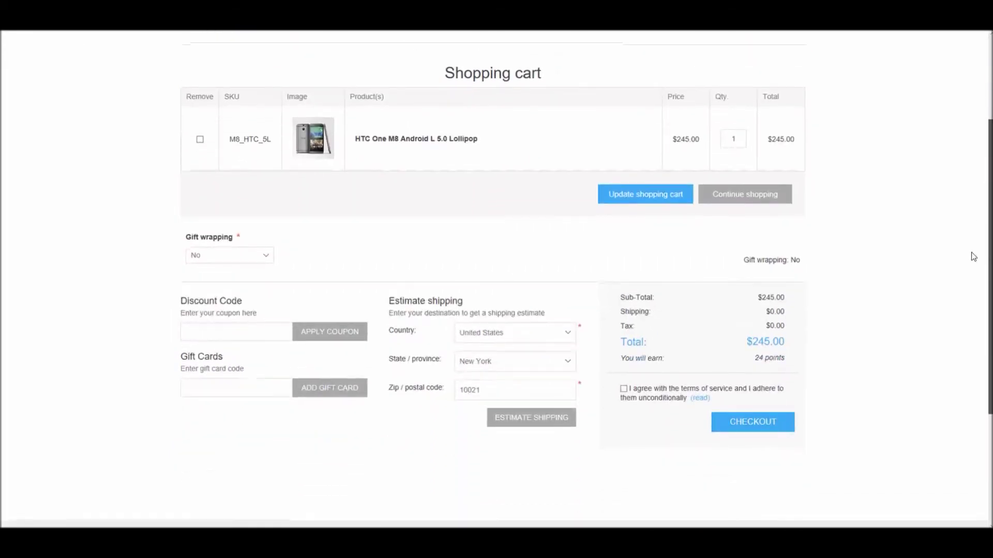
click(236, 254)
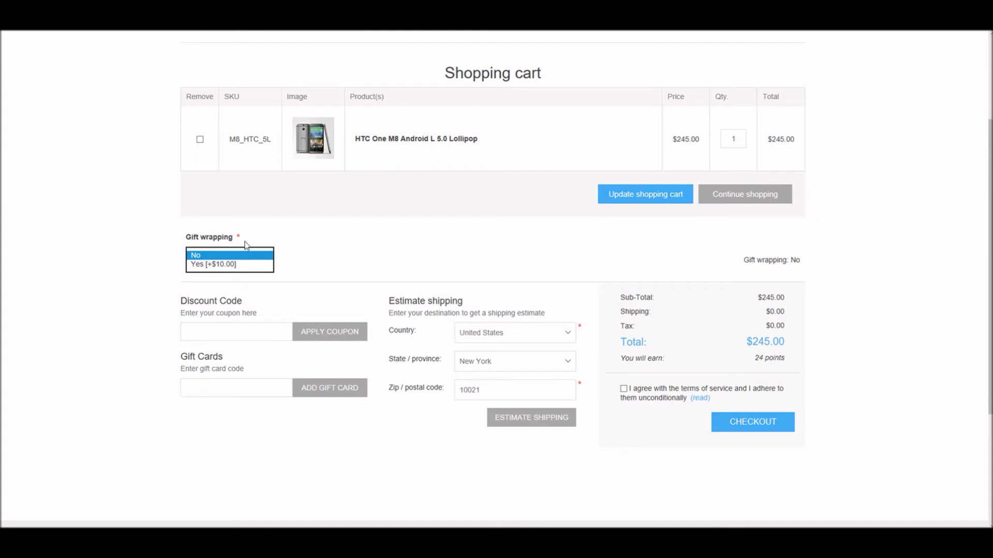
click(282, 246)
click(247, 259)
drag(791, 342, 748, 345)
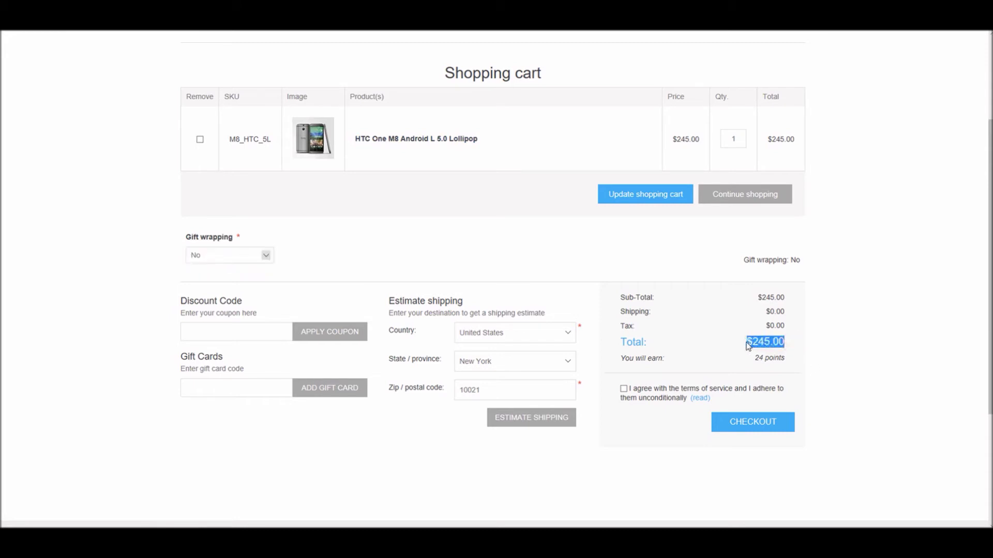
click(247, 255)
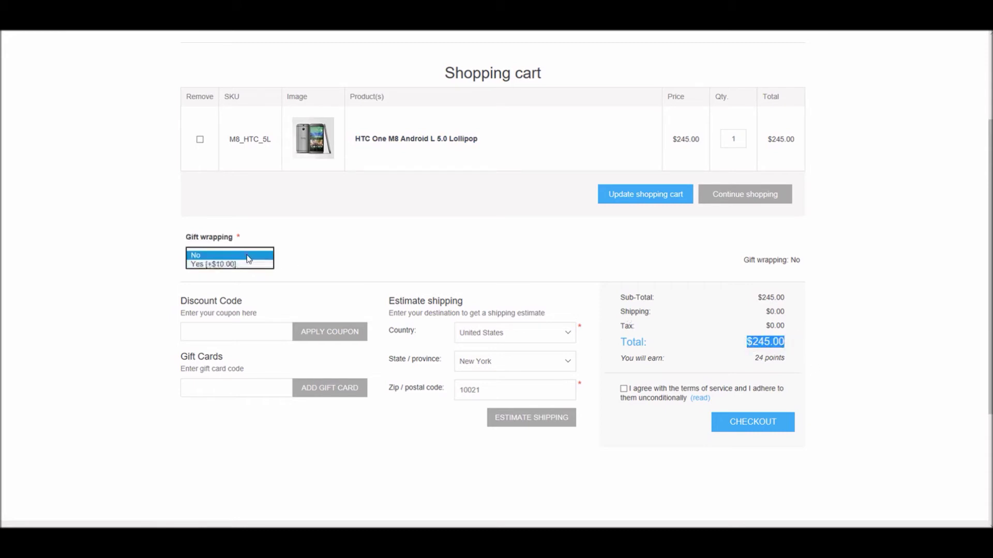
click(220, 264)
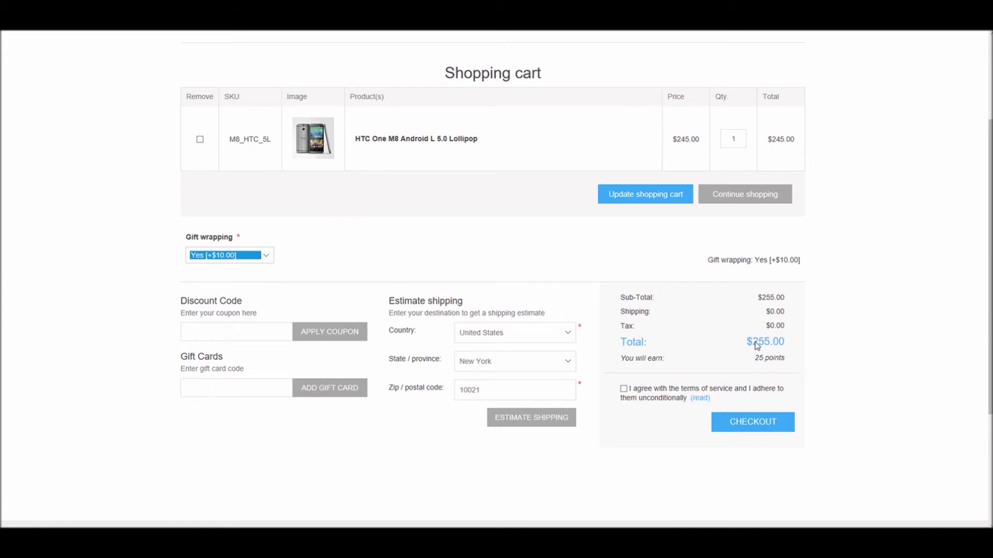
click(674, 259)
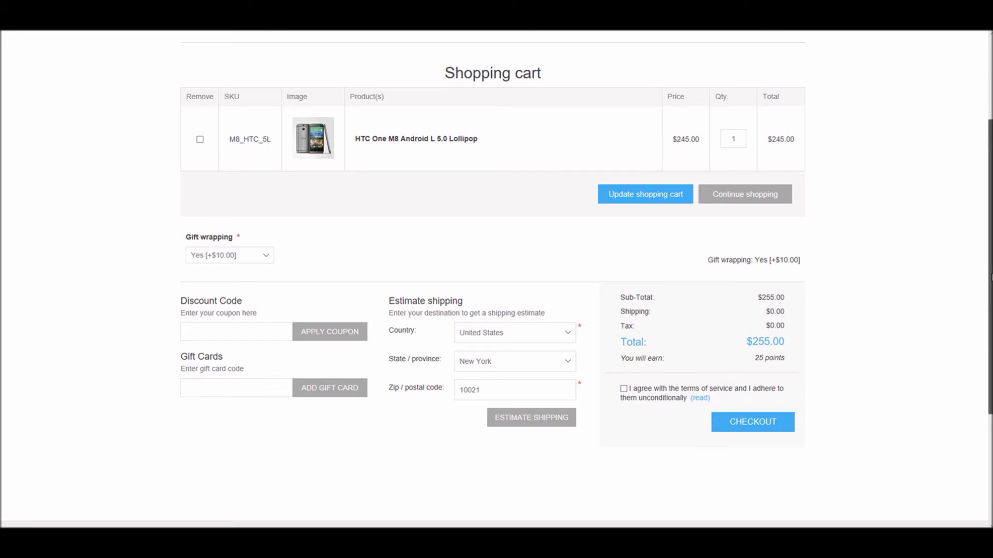
- Back in the administration area, enable Terms of service for vendor account applications in the Vendor settings and save
scroll(283, 36, up, 2)
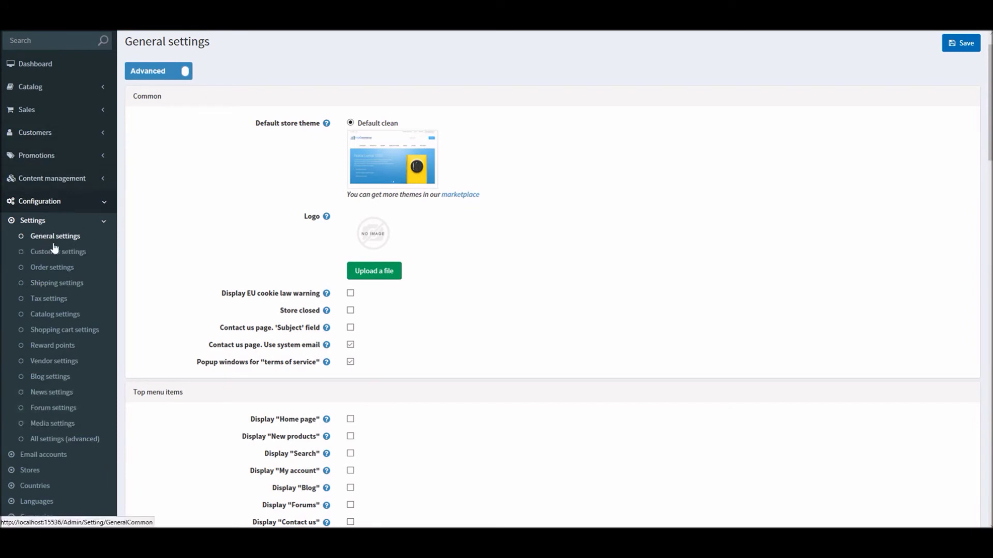
click(76, 366)
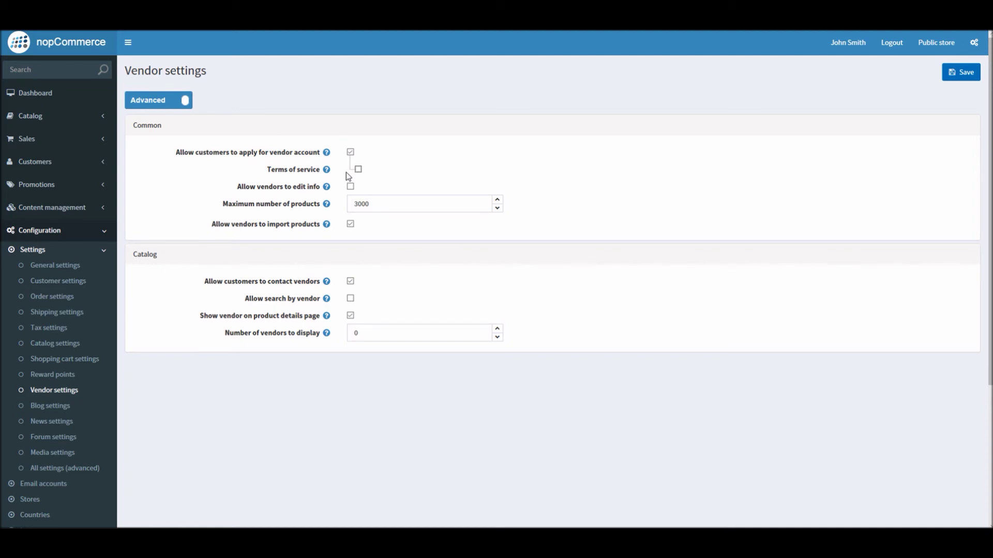
click(358, 170)
click(950, 77)
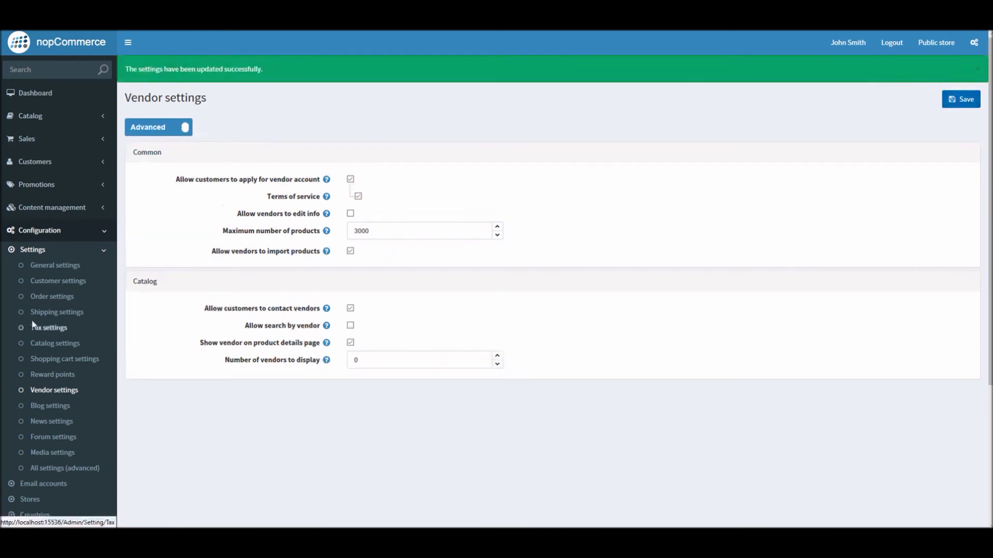
- Open the Topics (pages) list in content management and locate the VendorTermsOfService topic
click(62, 211)
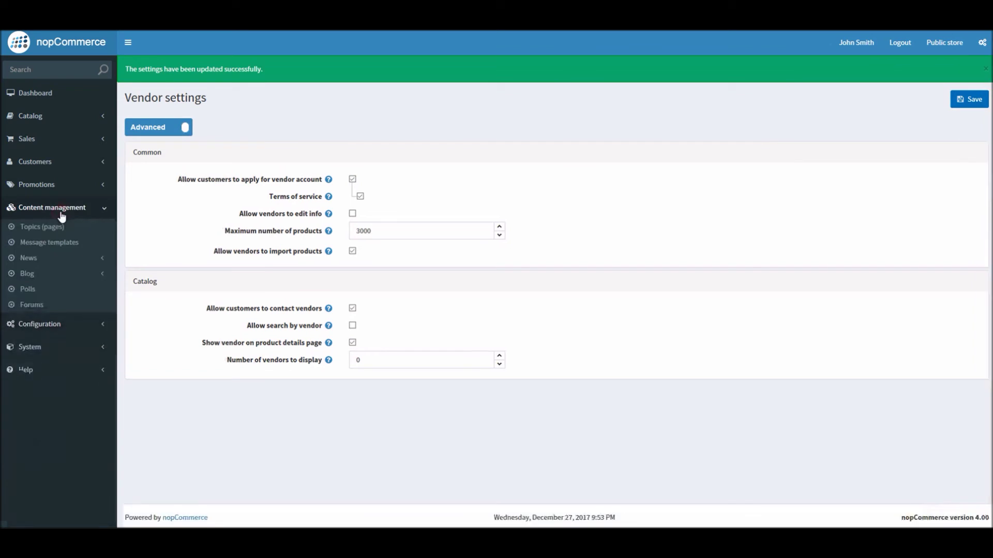
click(61, 229)
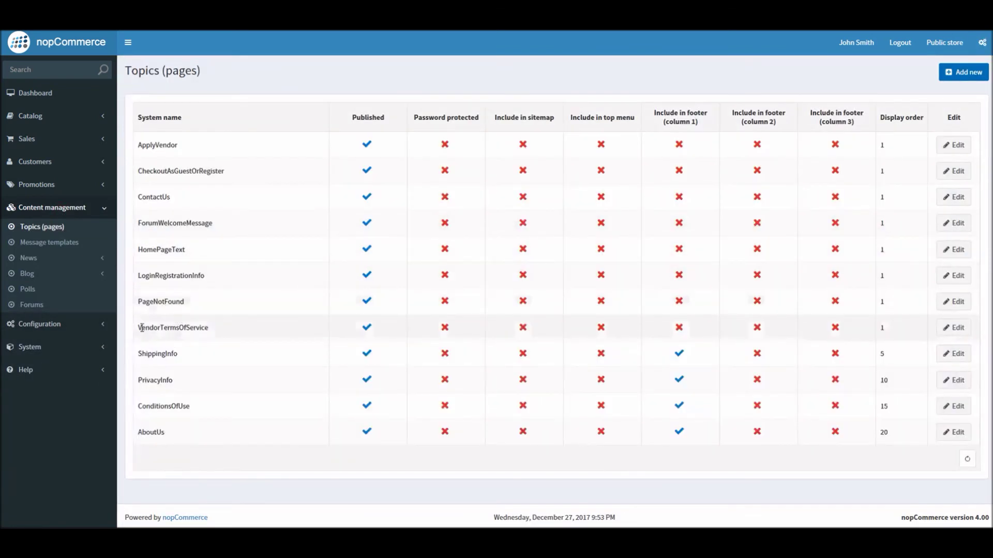
drag(142, 327, 199, 327)
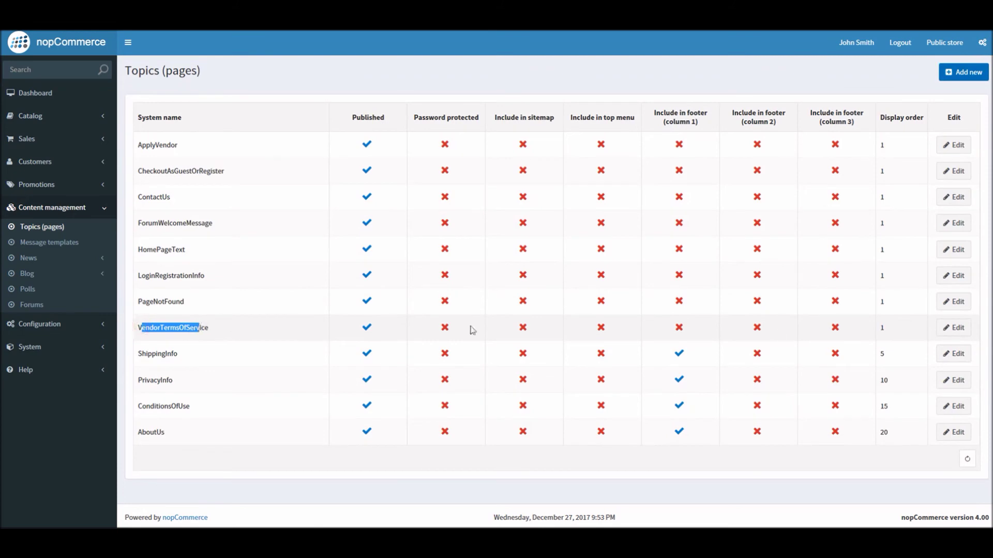
- Open the VendorTermsOfService topic for editing and highlight the terms of service text in its body
click(950, 327)
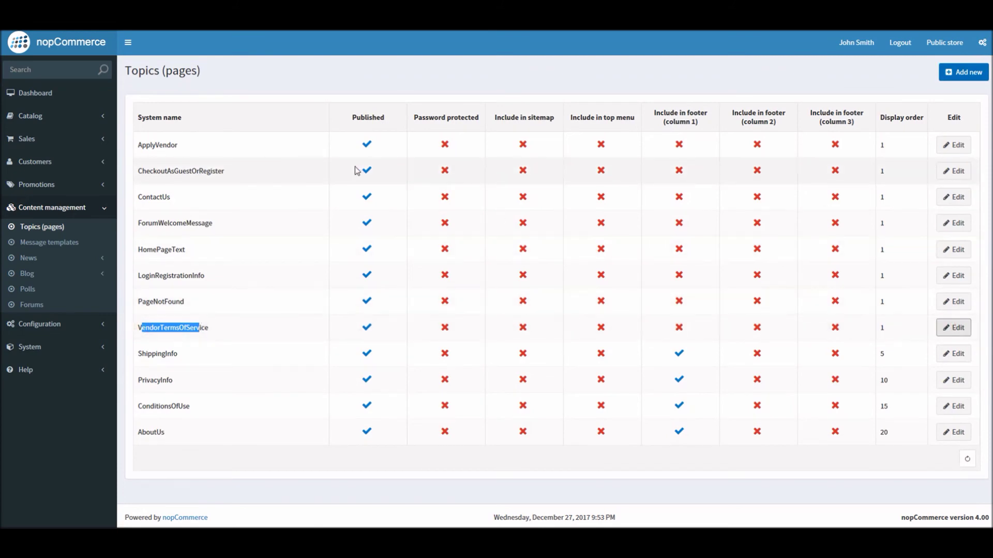
click(594, 223)
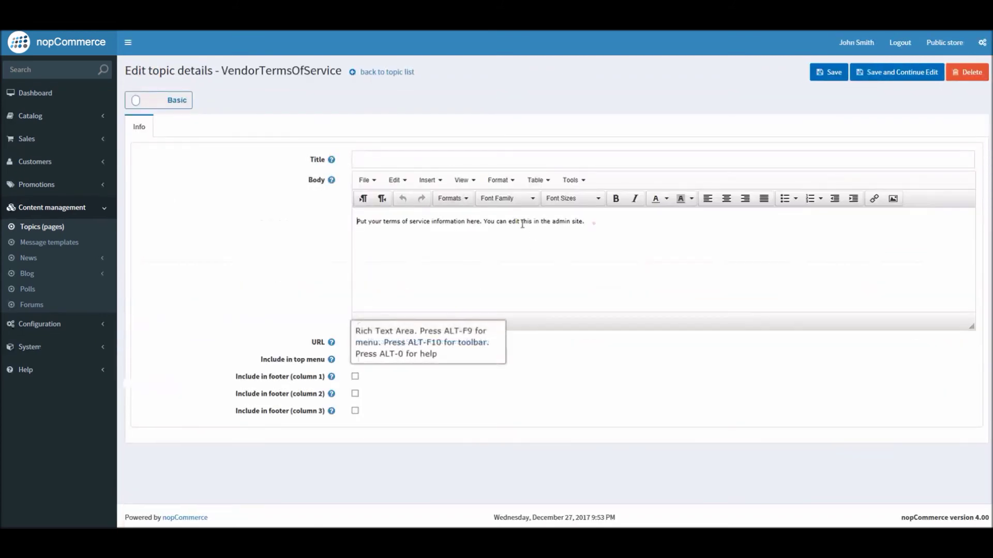
drag(597, 224, 360, 222)
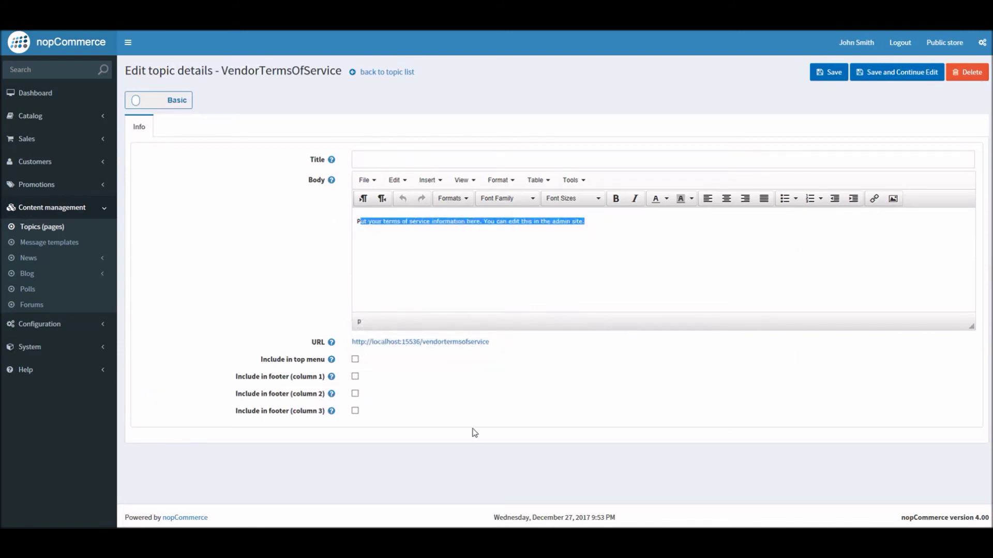
- Switch to the public store and open the Apply for vendor account page
mouse_move(175, 523)
click(175, 523)
click(220, 178)
drag(988, 232, 983, 88)
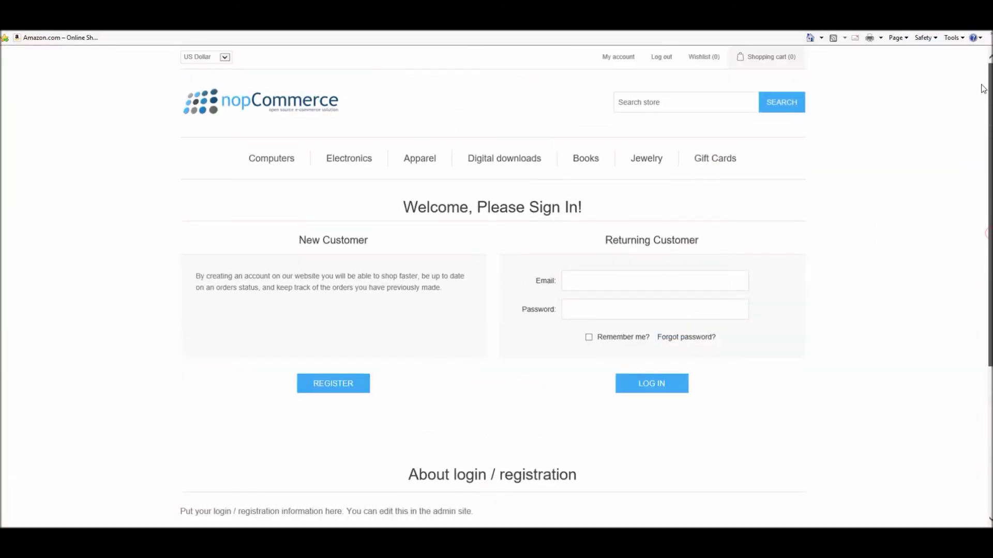
scroll(968, 115, down, 5)
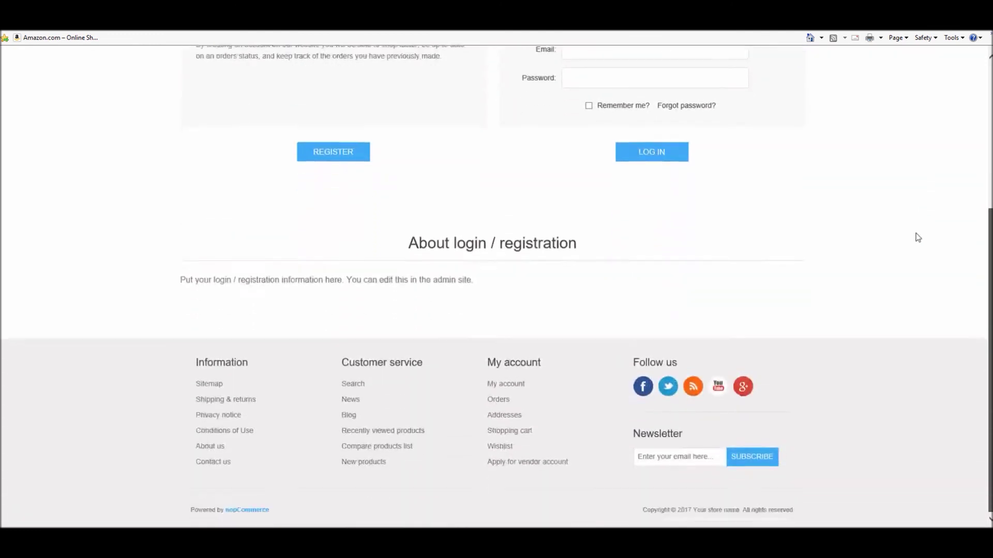
scroll(918, 181, up, 3)
scroll(923, 114, up, 1)
scroll(911, 171, down, 4)
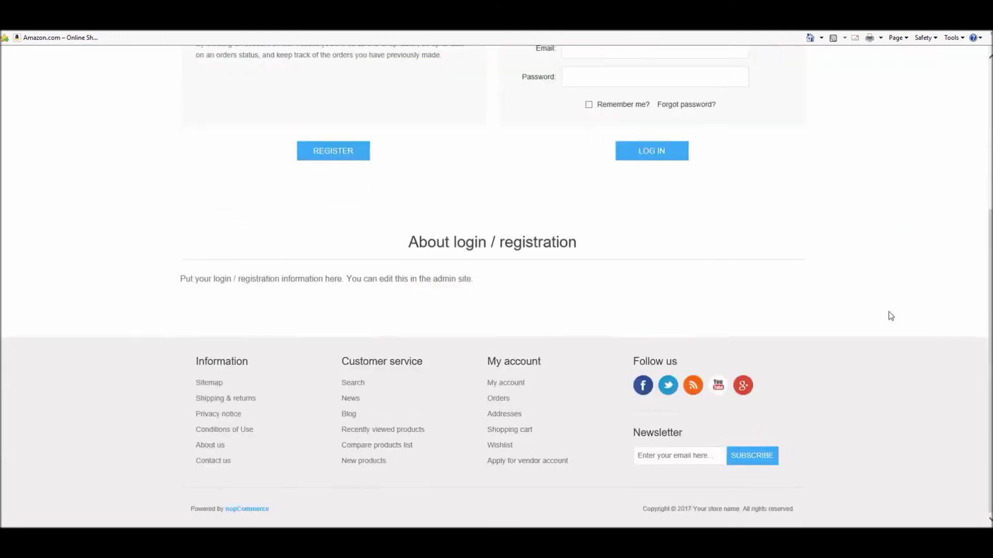
click(517, 466)
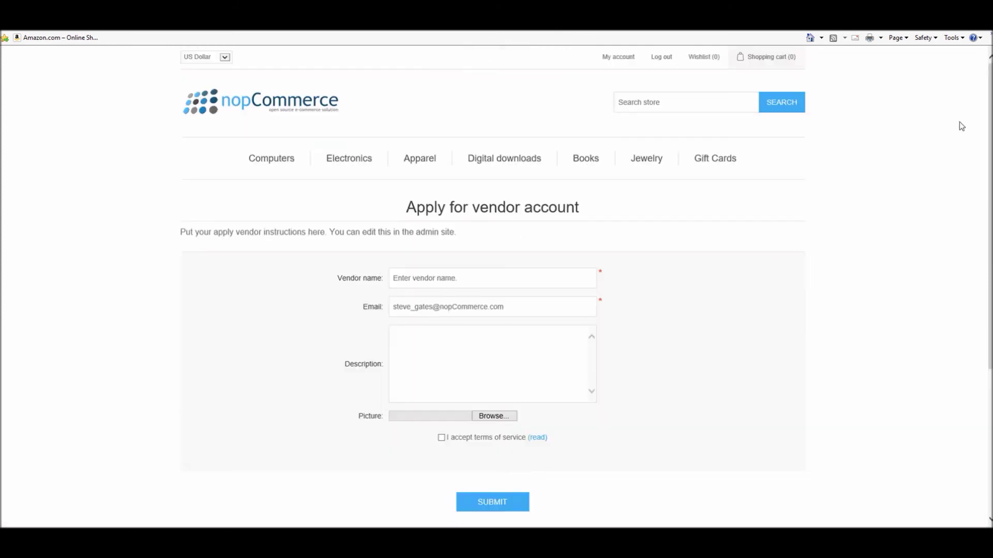
- Go through the vendor name, email and description fields of the vendor application and accept the terms of service
drag(986, 137, 983, 213)
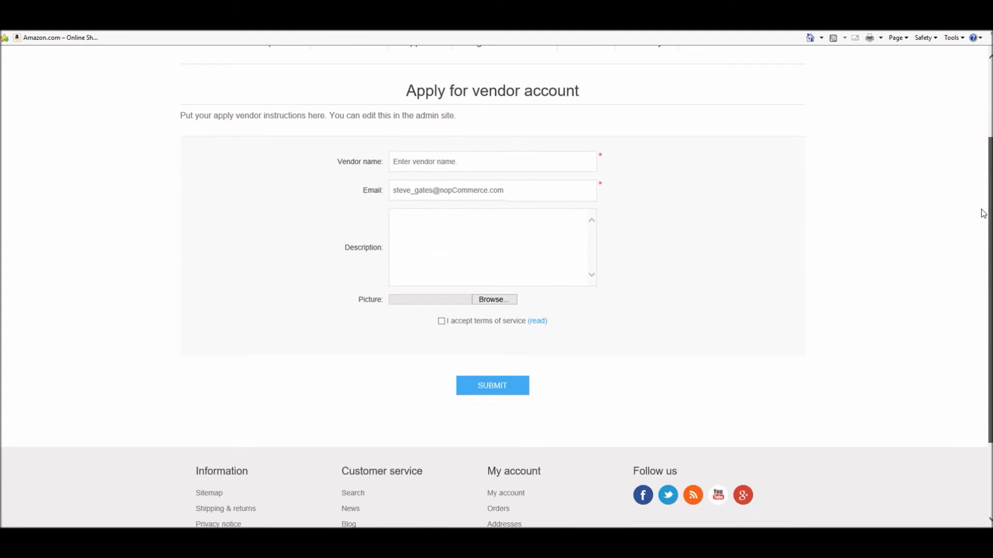
drag(983, 213, 983, 213)
click(438, 167)
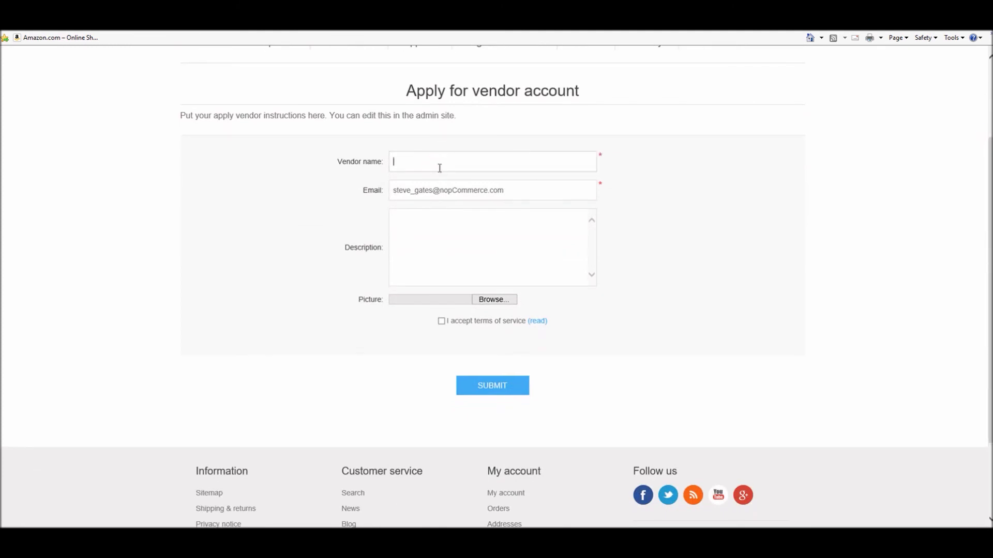
click(439, 191)
click(431, 236)
click(441, 321)
- Read the vendor terms of service from the application form, compare them with the topic body in the administration area, and close them
click(537, 322)
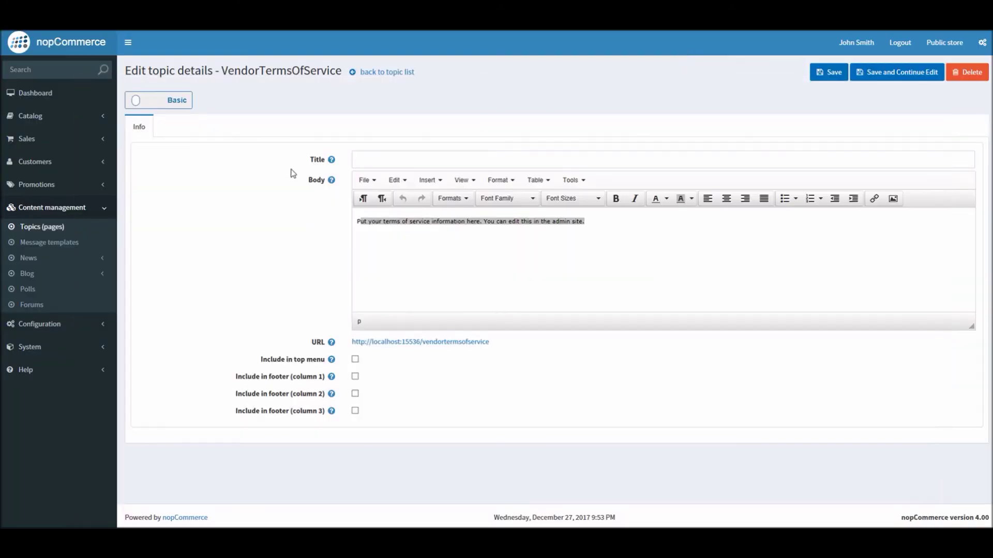
click(451, 235)
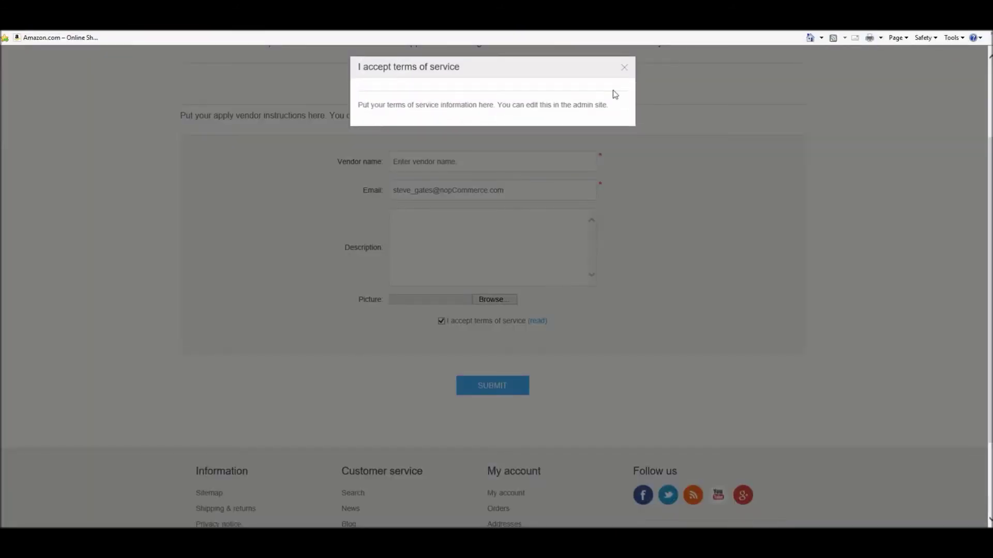
click(621, 65)
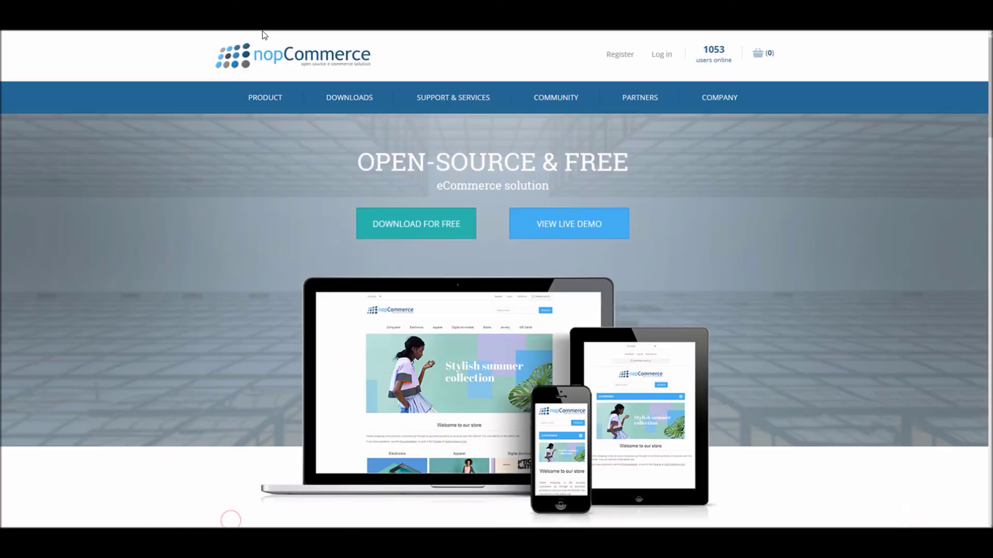
- On the nopCommerce website, open the release notes and look through the changes listed for nopCommerce 4.00
mouse_move(393, 90)
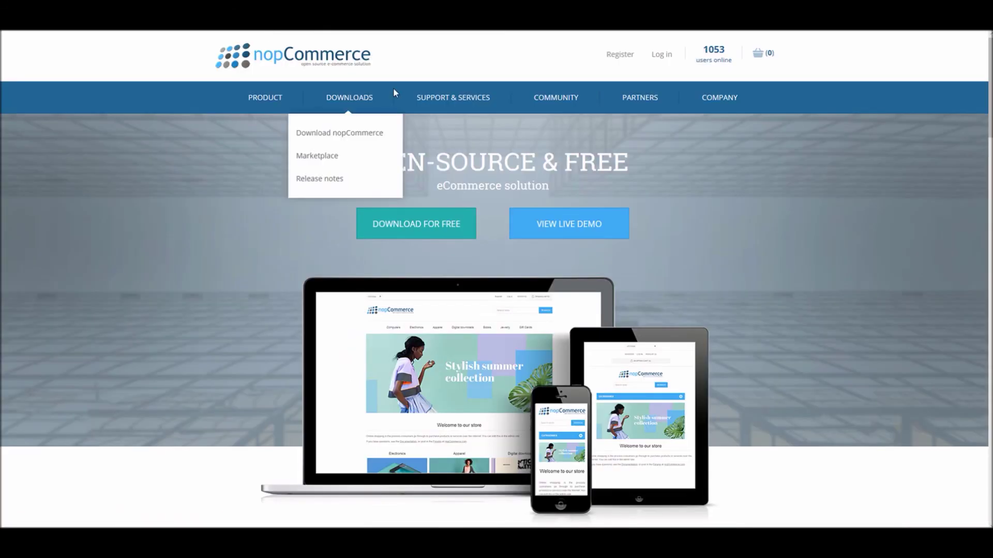
click(333, 181)
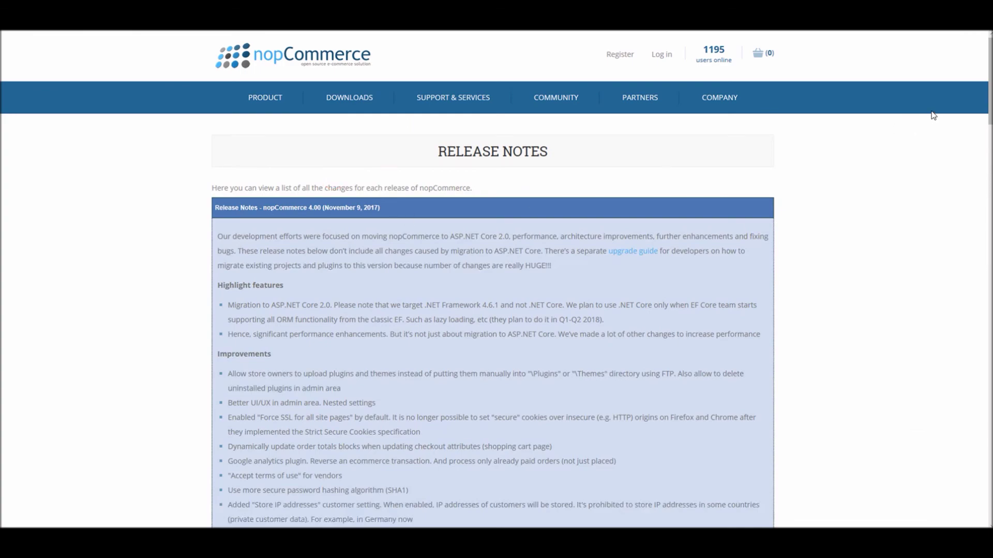
drag(984, 100, 963, 319)
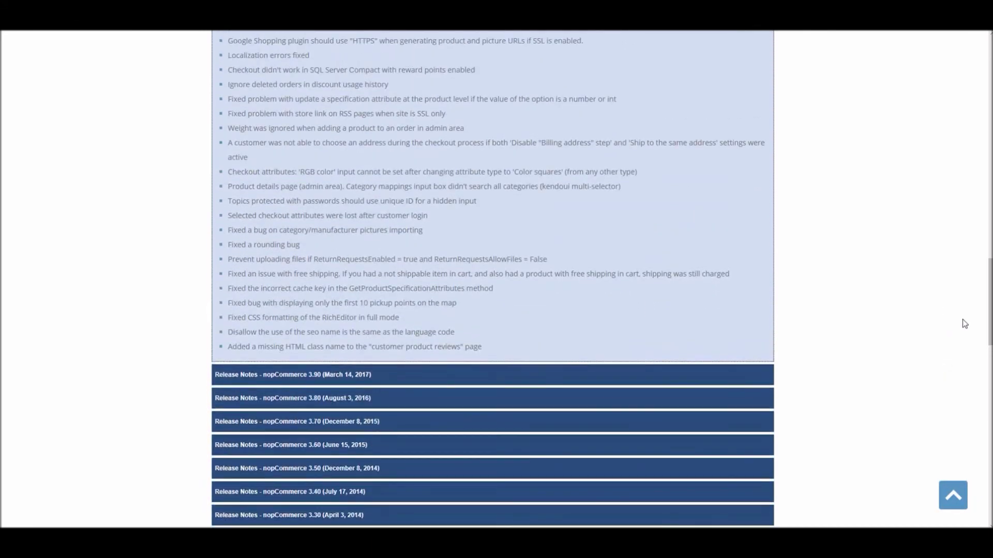